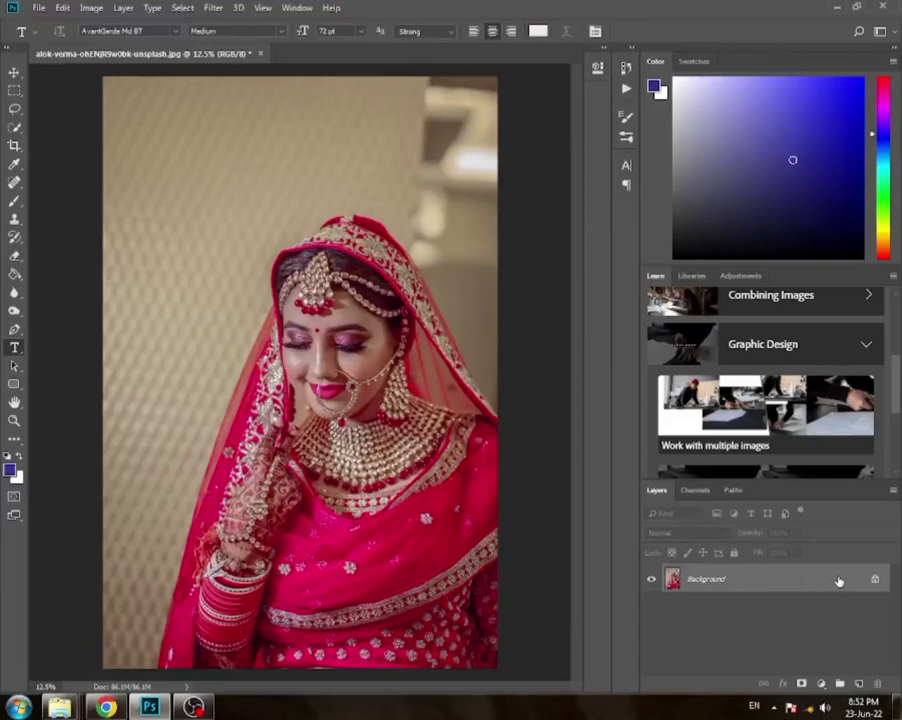
Duplicate the Background layer and fit the whole image in the window.
{"action": "left_click_drag", "start_coordinate": [844, 579], "coordinate": [858, 683]}
{"action": "left_click", "coordinate": [14, 420]}
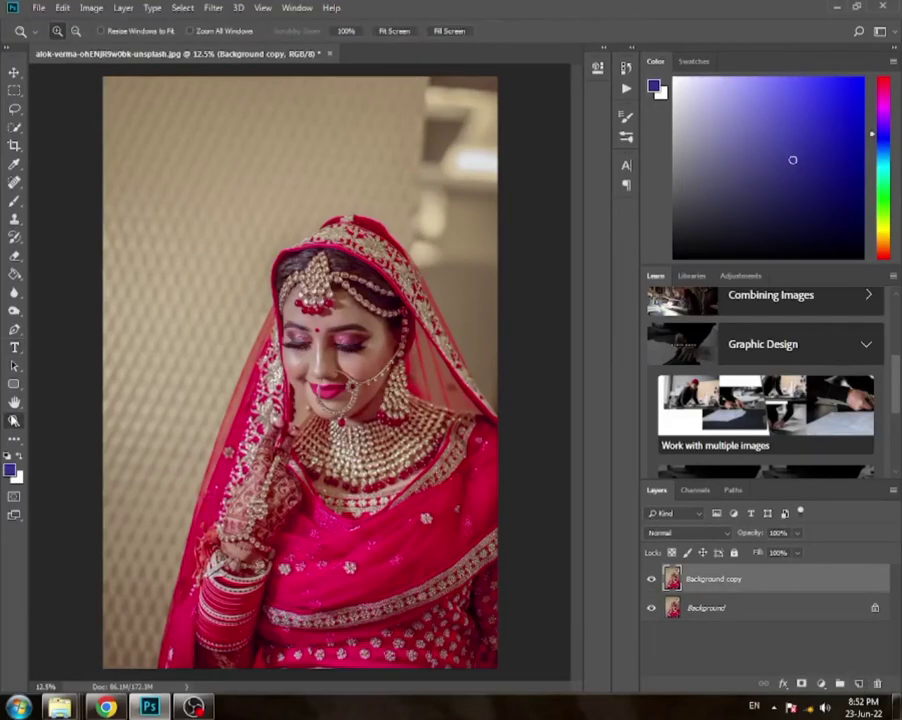
{"action": "left_click", "coordinate": [394, 31]}
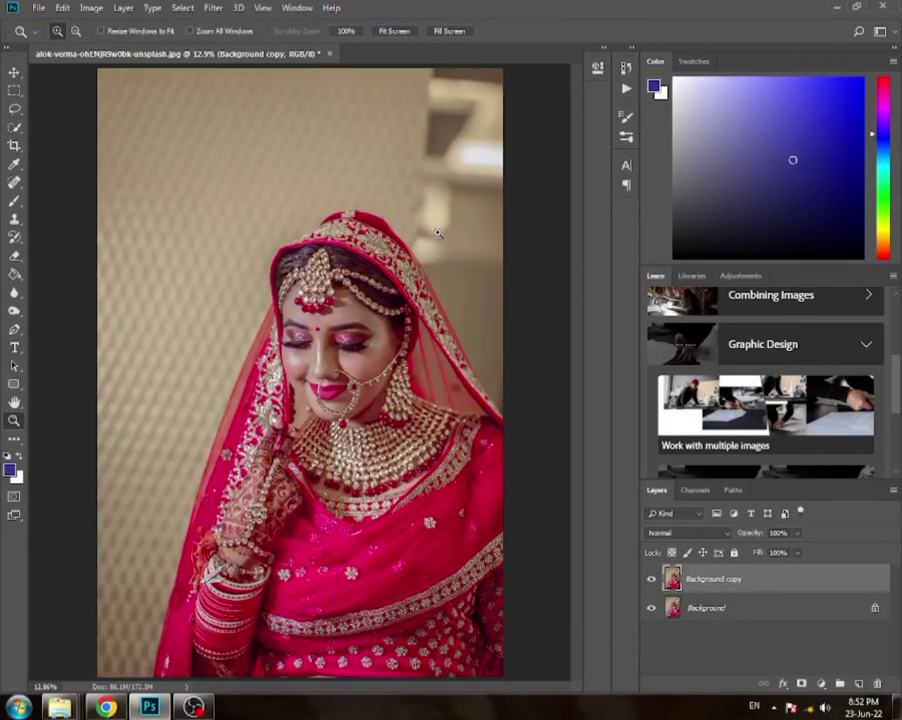
Zoom in closely on the bride's face and bring up the healing tools group.
{"action": "left_click_drag", "start_coordinate": [308, 164], "coordinate": [172, 357]}
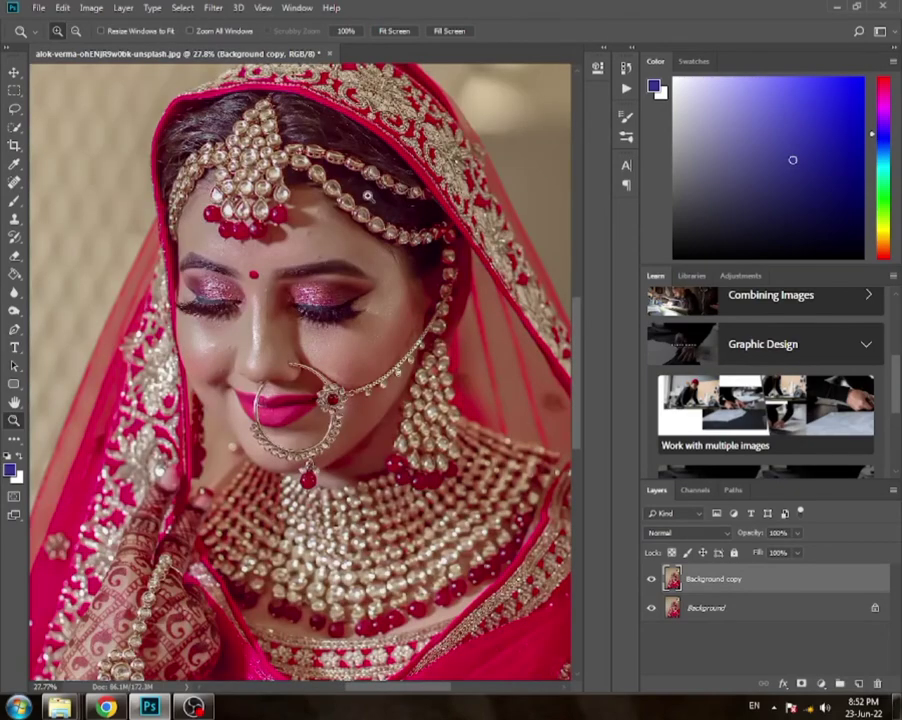
{"action": "left_click_drag", "start_coordinate": [368, 196], "coordinate": [60, 285]}
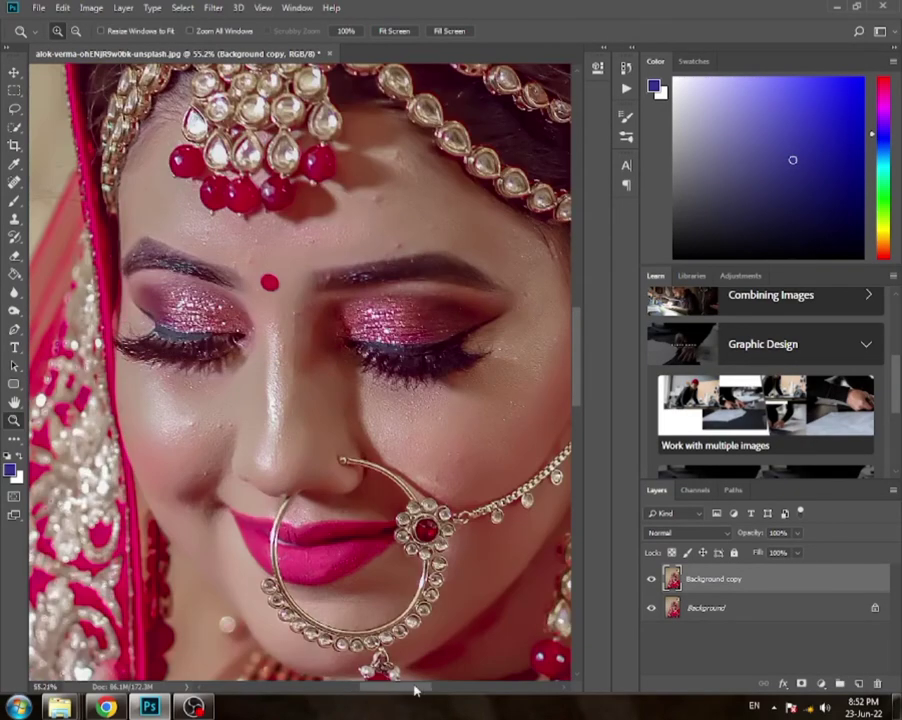
{"action": "left_click_drag", "start_coordinate": [415, 690], "coordinate": [422, 690]}
{"action": "left_click", "coordinate": [14, 182]}
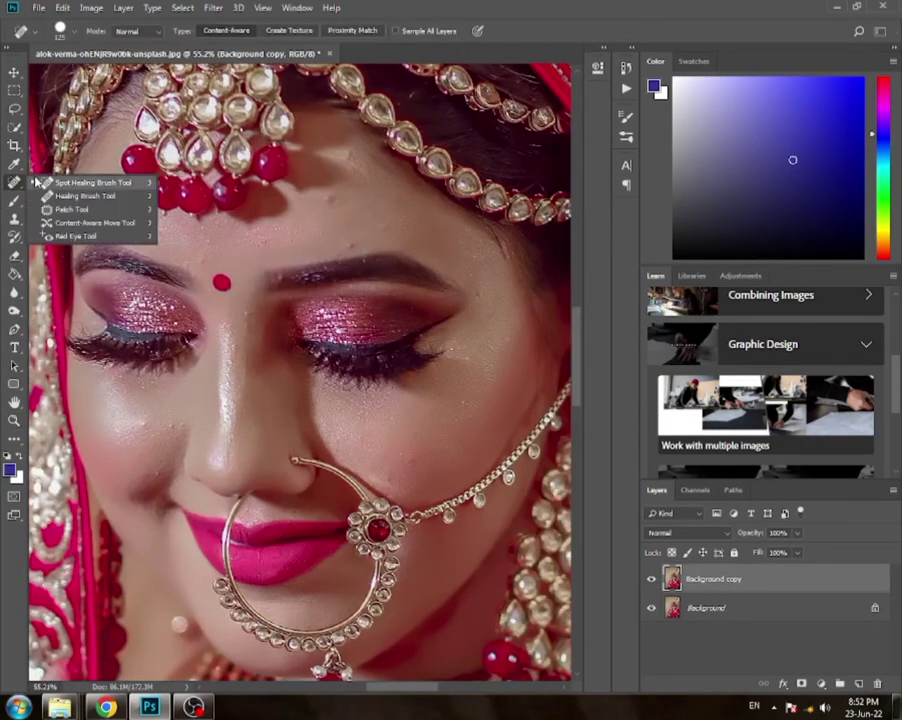
With the Spot Healing Brush, heal blemishes on the forehead, left cheek and near the chin.
{"action": "left_click", "coordinate": [90, 182]}
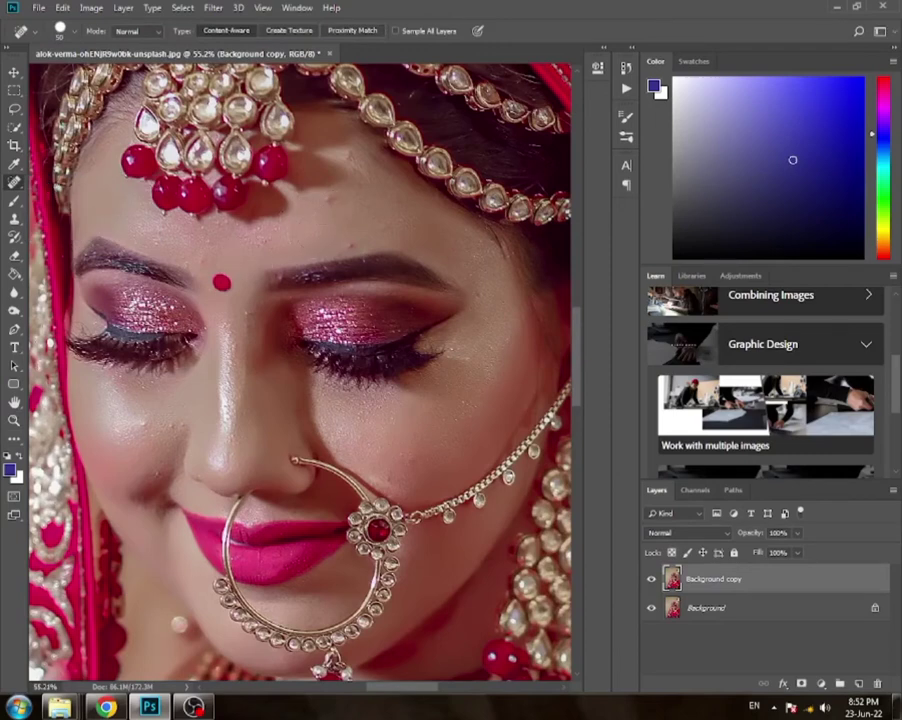
{"action": "left_click", "coordinate": [349, 243]}
{"action": "left_click", "coordinate": [140, 420]}
{"action": "left_click", "coordinate": [133, 488]}
{"action": "left_click", "coordinate": [131, 496]}
{"action": "scroll", "coordinate": [131, 496], "scroll_direction": "down", "scroll_amount": 5}
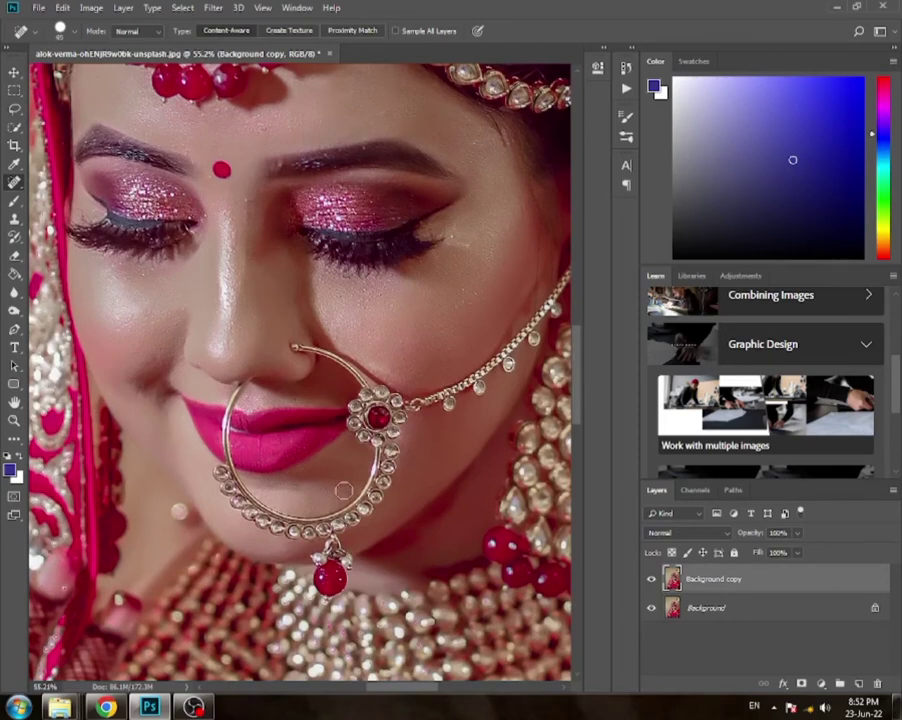
Heal the remaining chin, right-cheek and forehead blemishes, then fit the image to screen.
{"action": "left_click", "coordinate": [344, 490]}
{"action": "scroll", "coordinate": [312, 480], "scroll_direction": "up", "scroll_amount": 2}
{"action": "scroll", "coordinate": [296, 432], "scroll_direction": "up", "scroll_amount": 2}
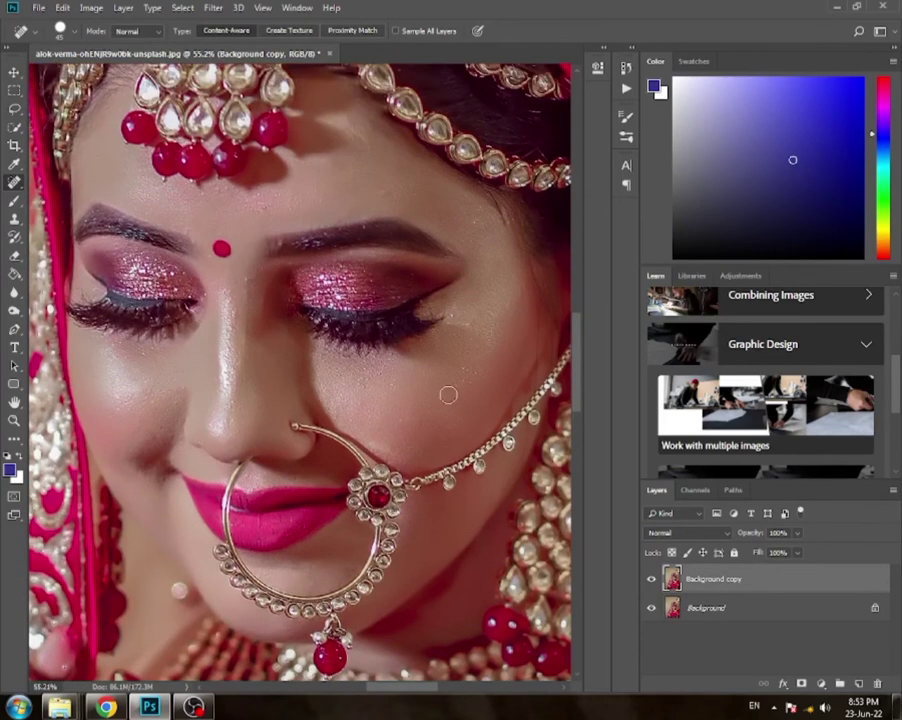
{"action": "left_click", "coordinate": [457, 382]}
{"action": "left_click", "coordinate": [459, 315]}
{"action": "left_click", "coordinate": [257, 204]}
{"action": "scroll", "coordinate": [115, 212], "scroll_direction": "up", "scroll_amount": 2}
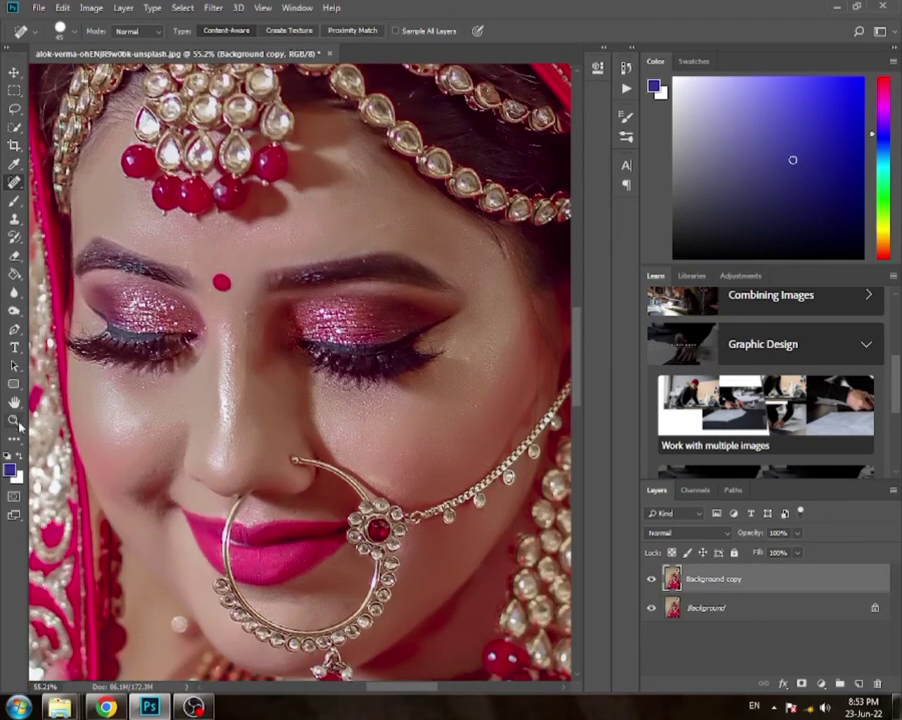
{"action": "key", "text": "z"}
{"action": "left_click", "coordinate": [395, 31]}
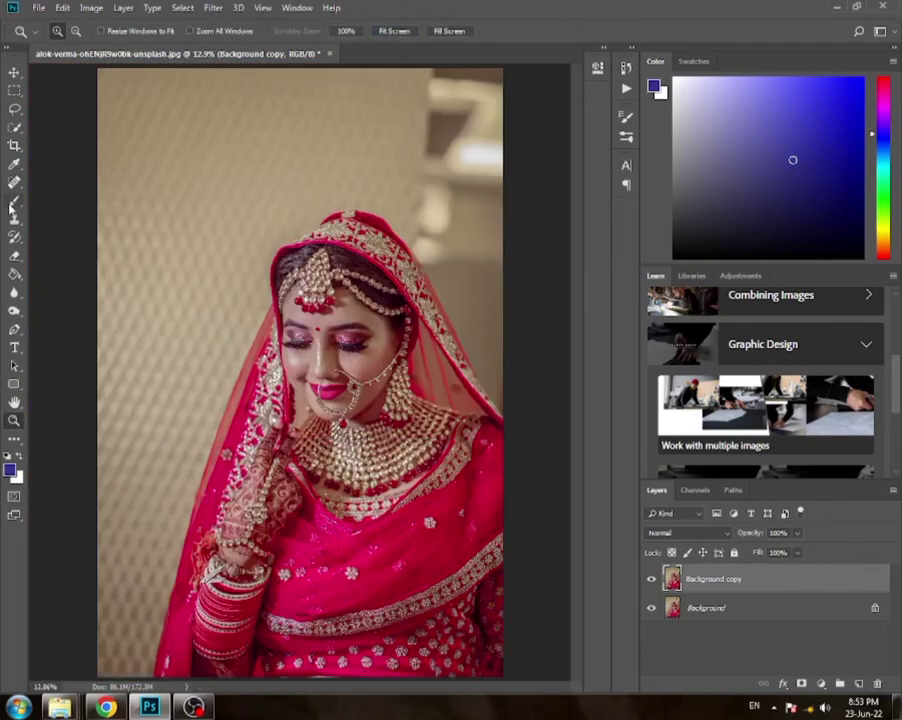
Select the Mixer Brush Tool and zoom in closely on the bride's face.
{"action": "left_click", "coordinate": [14, 200]}
{"action": "left_click", "coordinate": [61, 242]}
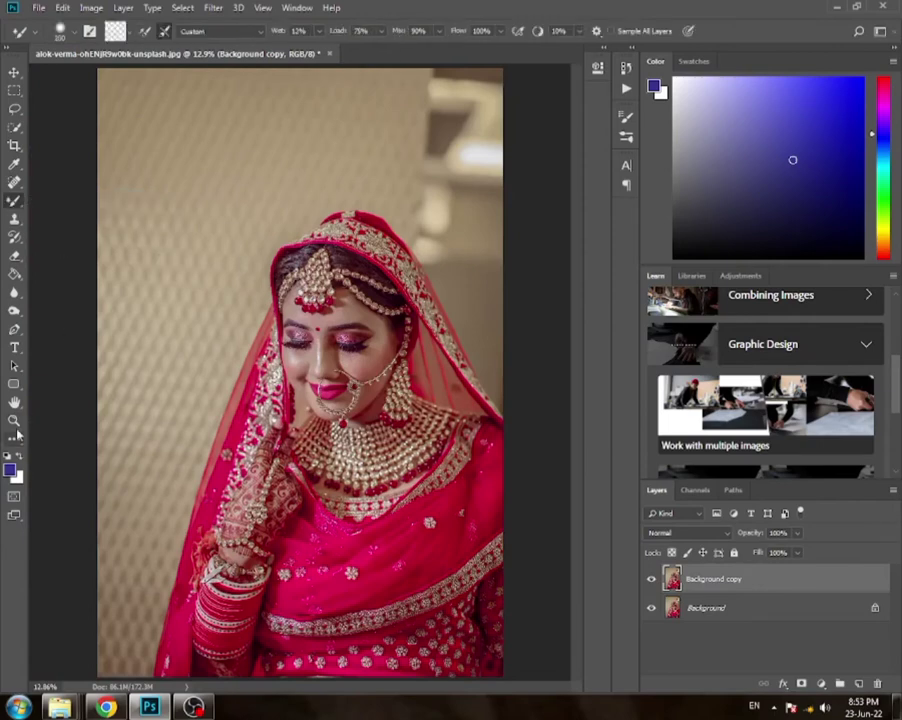
{"action": "key", "text": "z"}
{"action": "left_click_drag", "start_coordinate": [366, 268], "coordinate": [176, 341]}
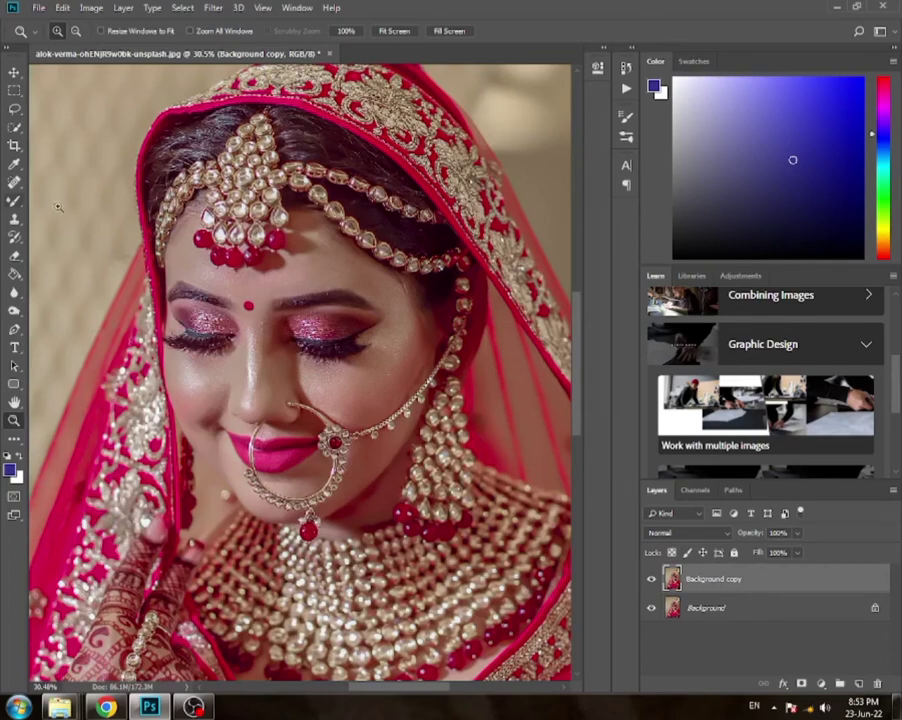
{"action": "left_click_drag", "start_coordinate": [232, 330], "coordinate": [236, 334]}
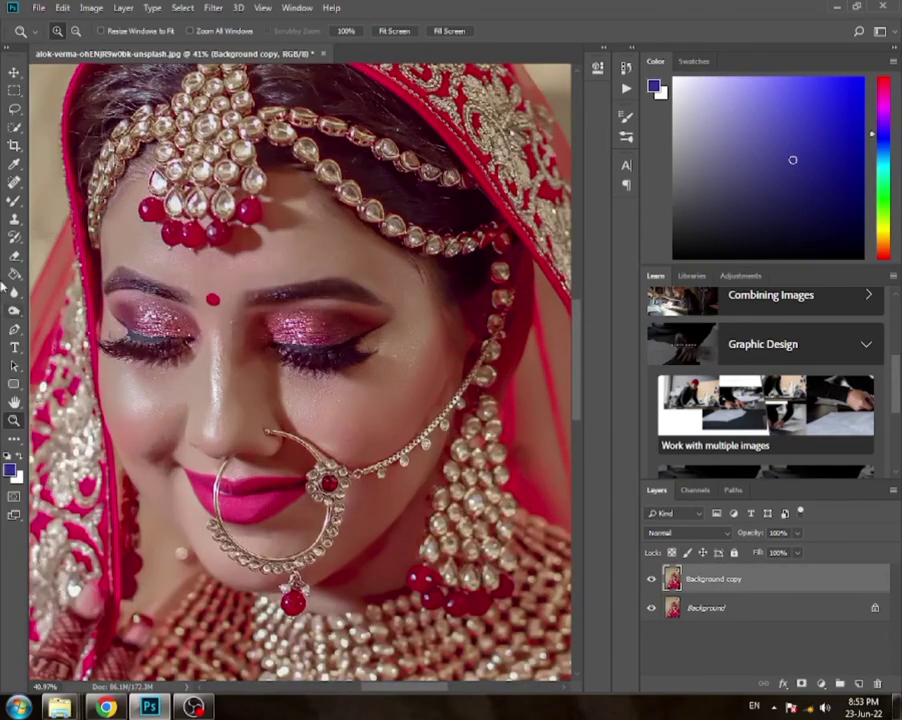
{"action": "left_click", "coordinate": [14, 201]}
{"action": "left_click", "coordinate": [80, 241]}
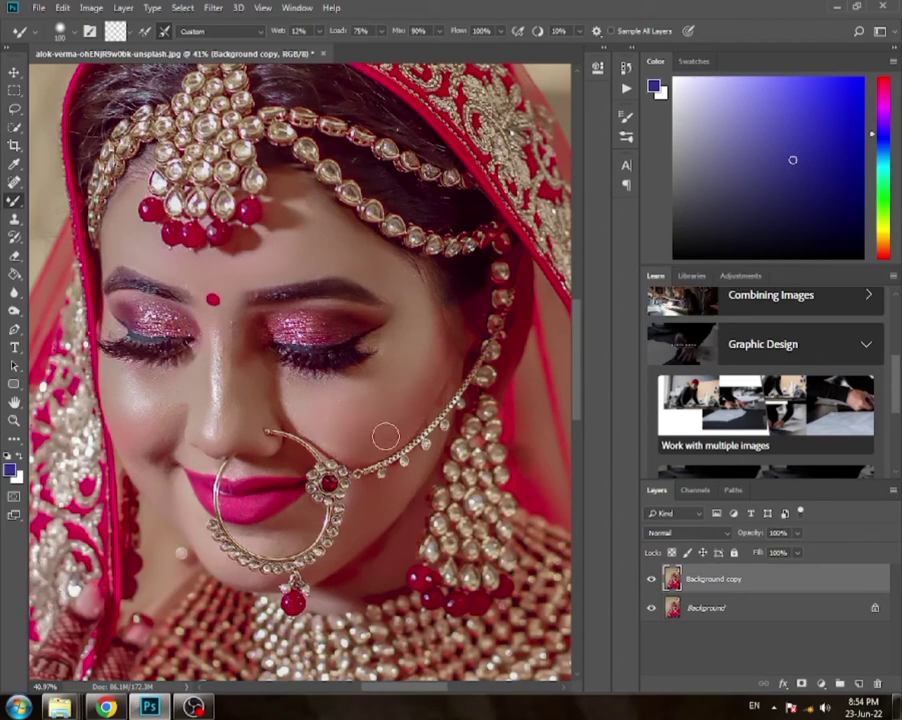
Smooth the eyelids, cheeks and chin with mixer brush strokes, resizing the brush down to 70.
{"action": "key", "text": "bracketleft"}
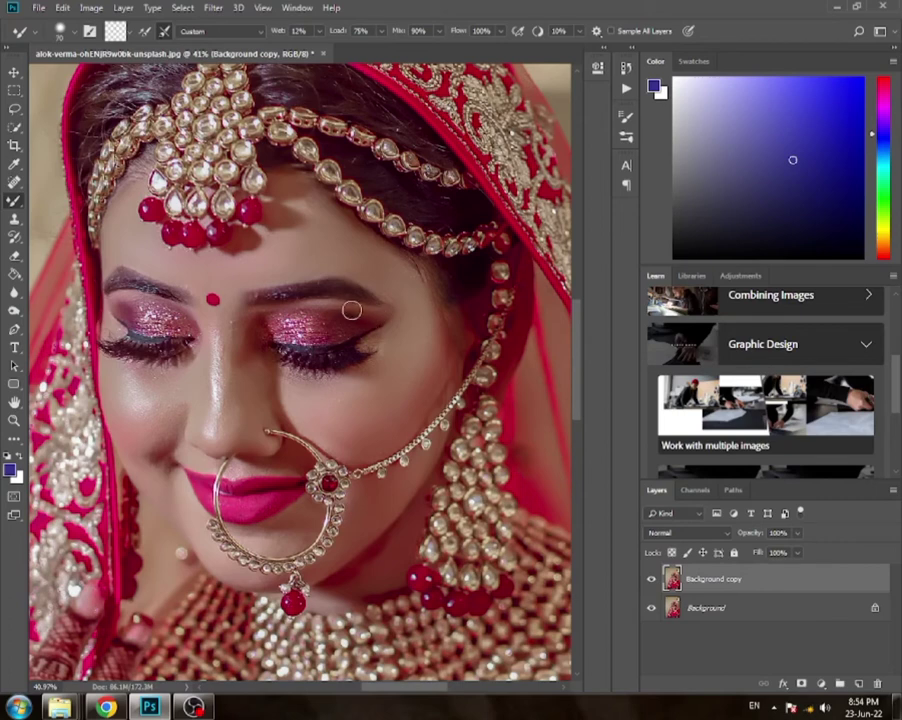
{"action": "key", "text": "bracketleft"}
{"action": "key", "text": "bracketright"}
{"action": "key", "text": "bracketright"}
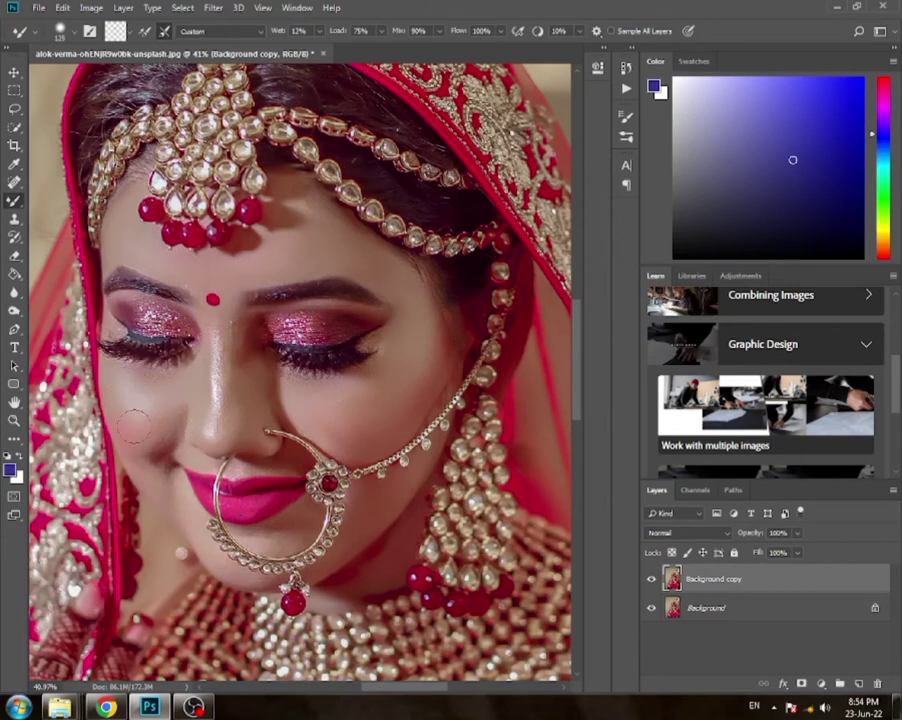
{"action": "key", "text": "bracketleft"}
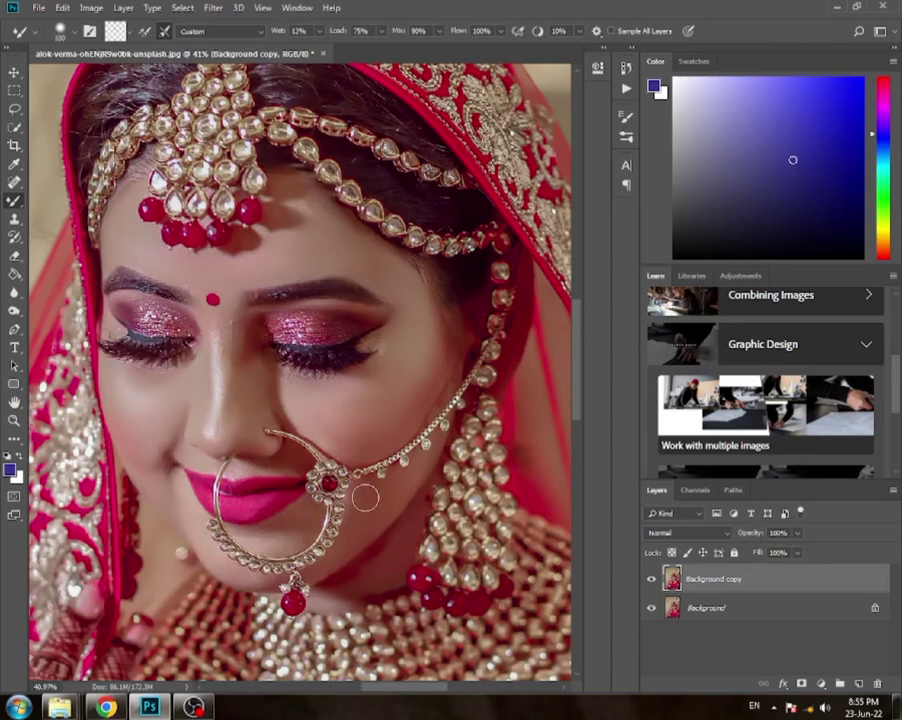
{"action": "key", "text": "bracketleft"}
{"action": "key", "text": "bracketleft"}
{"action": "key", "text": "bracketleft"}
{"action": "scroll", "coordinate": [157, 500], "scroll_direction": "down", "scroll_amount": 1}
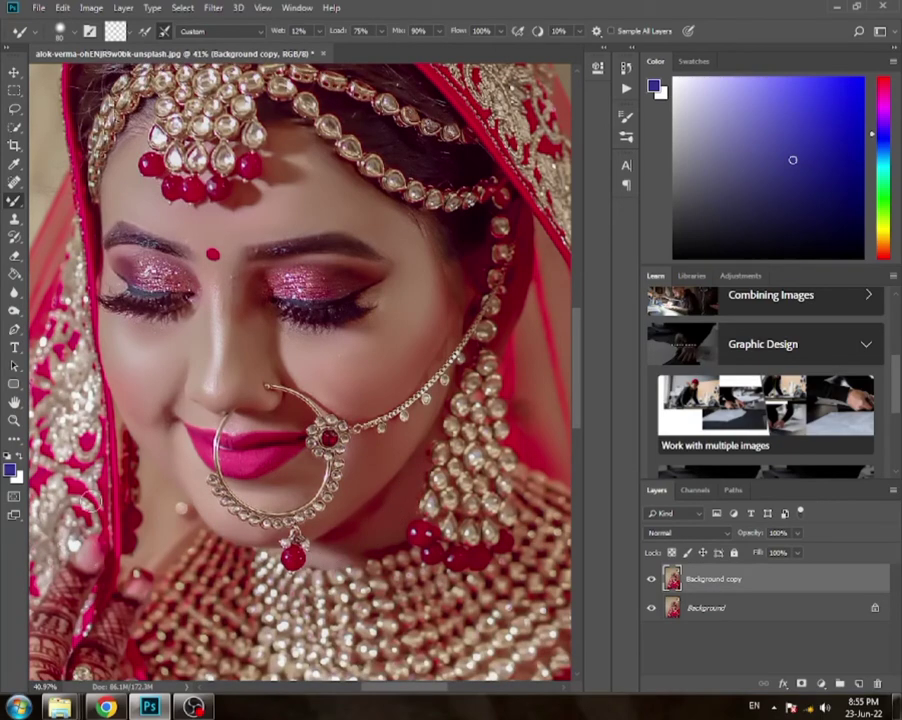
Fit the portrait to the window, toggle the Background copy visibility, and launch Camera Raw Filter.
{"action": "key", "text": "z"}
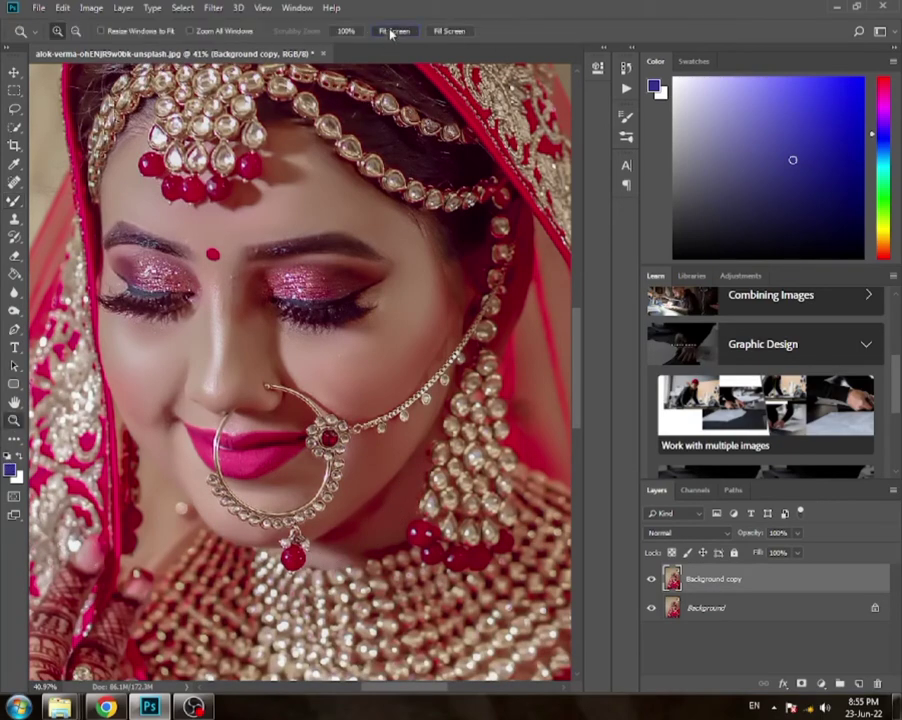
{"action": "left_click", "coordinate": [393, 31]}
{"action": "left_click", "coordinate": [651, 579]}
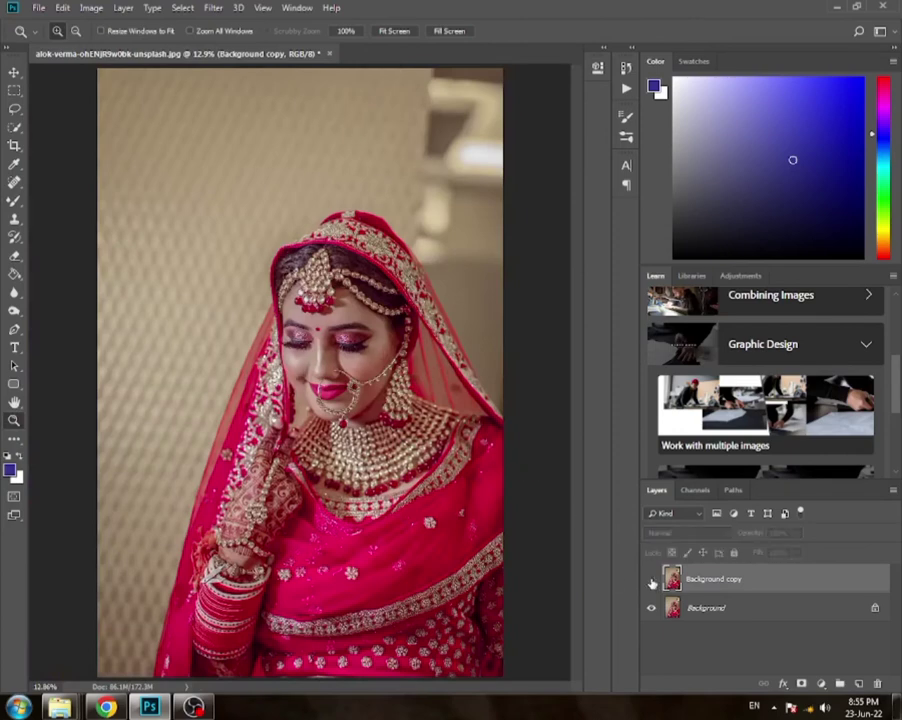
{"action": "left_click", "coordinate": [215, 8]}
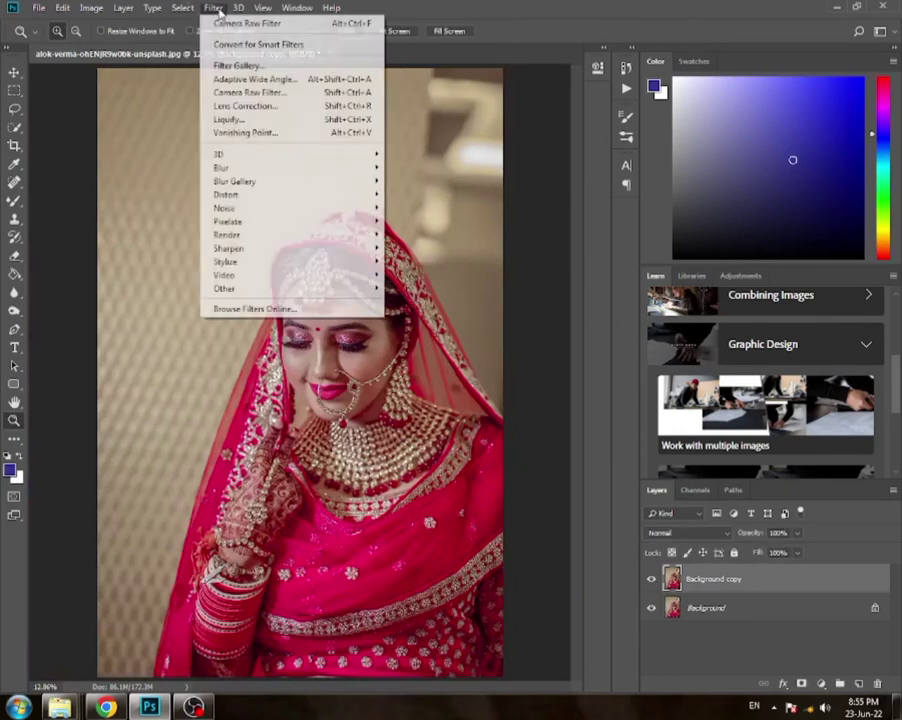
{"action": "left_click", "coordinate": [281, 80]}
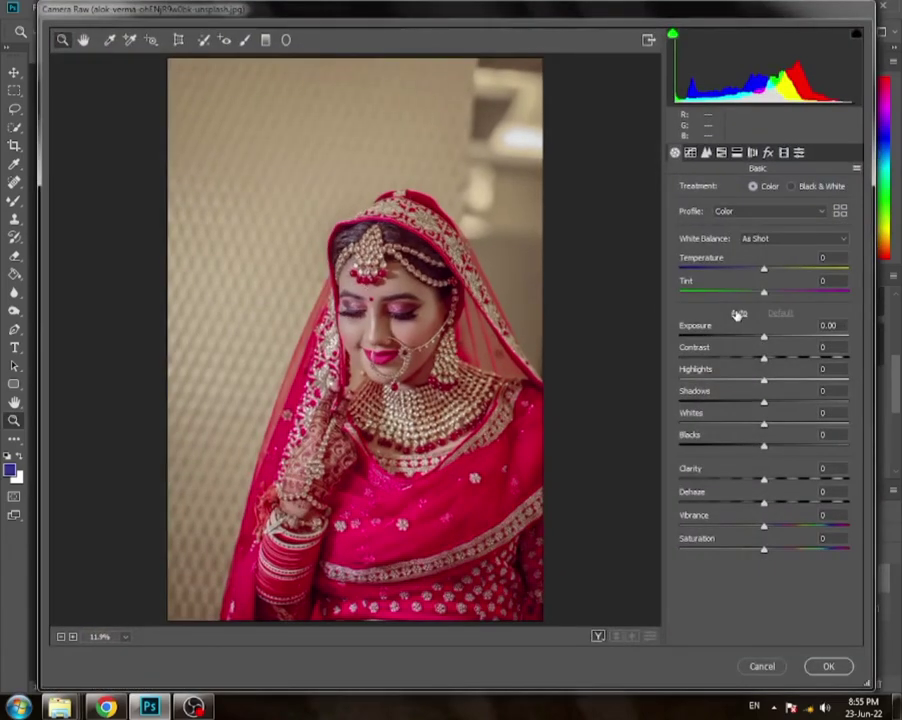
Apply Auto tone, then set Contrast −15, Highlights −35, Shadows +42, Blacks −25, plus slight clarity.
{"action": "left_click", "coordinate": [737, 314]}
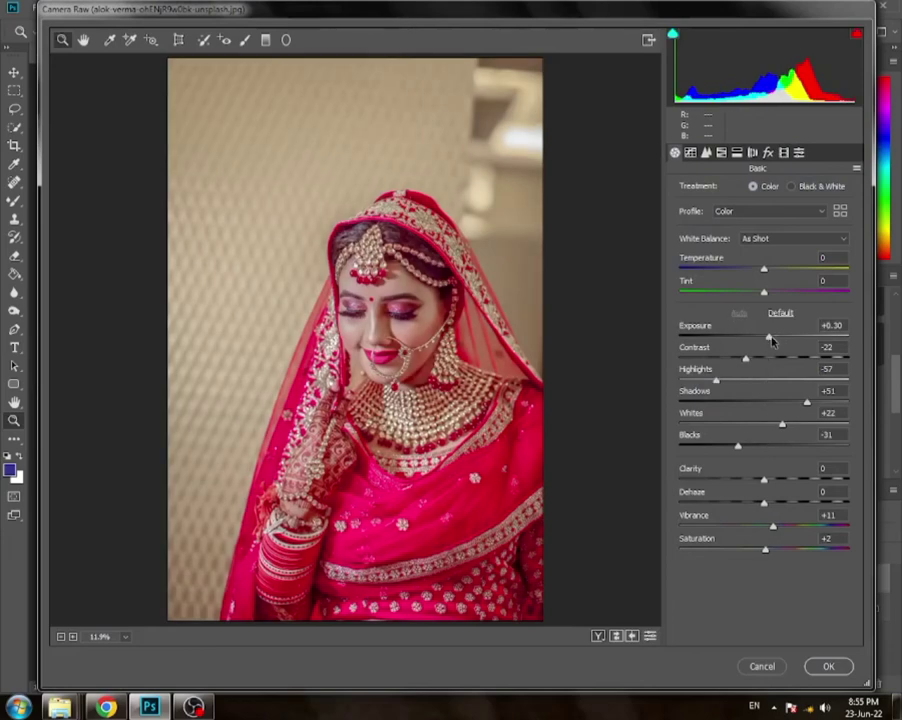
{"action": "mouse_move", "coordinate": [750, 358]}
{"action": "left_mouse_down"}
{"action": "mouse_move", "coordinate": [725, 384]}
{"action": "mouse_move", "coordinate": [735, 382]}
{"action": "left_mouse_up"}
{"action": "mouse_move", "coordinate": [806, 402]}
{"action": "left_mouse_down"}
{"action": "mouse_move", "coordinate": [790, 404]}
{"action": "mouse_move", "coordinate": [799, 402]}
{"action": "mouse_move", "coordinate": [744, 446]}
{"action": "mouse_move", "coordinate": [767, 480]}
{"action": "left_mouse_up"}
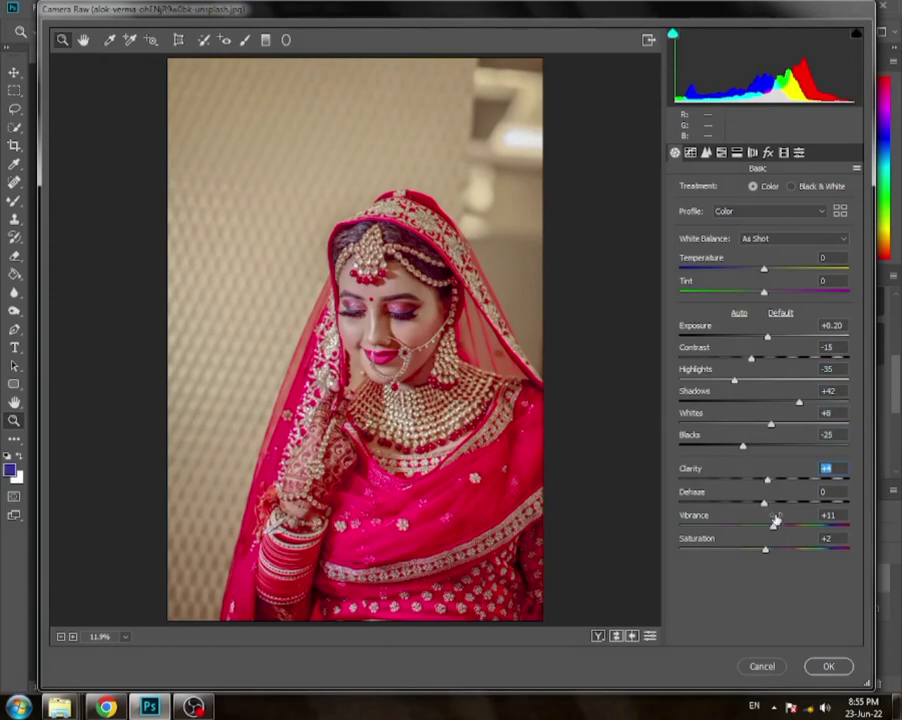
{"action": "left_click_drag", "start_coordinate": [773, 527], "coordinate": [772, 528]}
{"action": "left_click", "coordinate": [690, 152]}
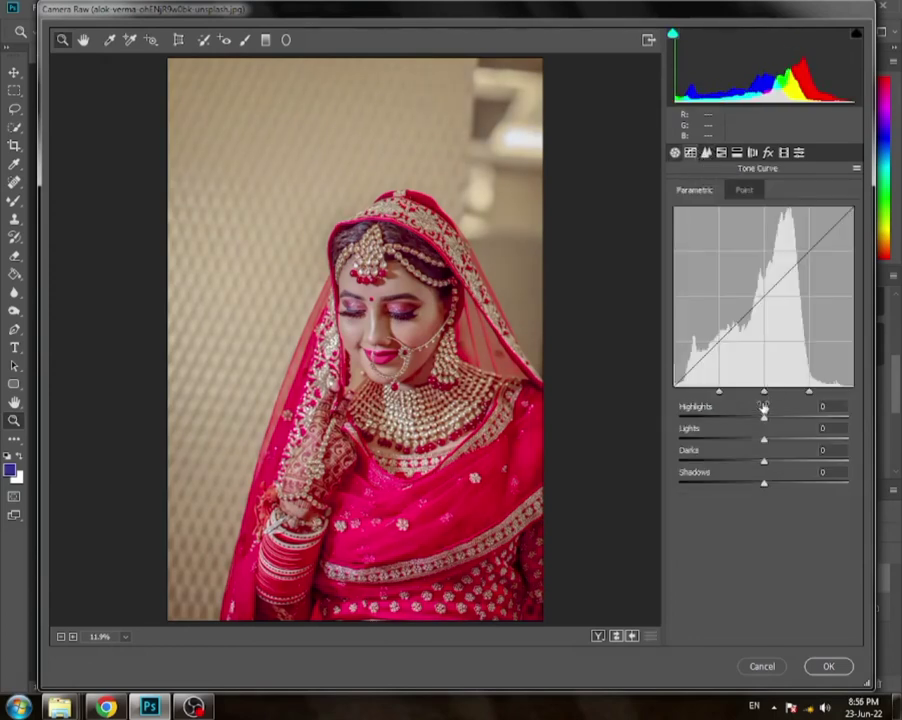
Set the parametric tone curve to Highlights +1, Lights +3, Darks +3, with Shadows lowered.
{"action": "left_click_drag", "start_coordinate": [763, 407], "coordinate": [757, 418]}
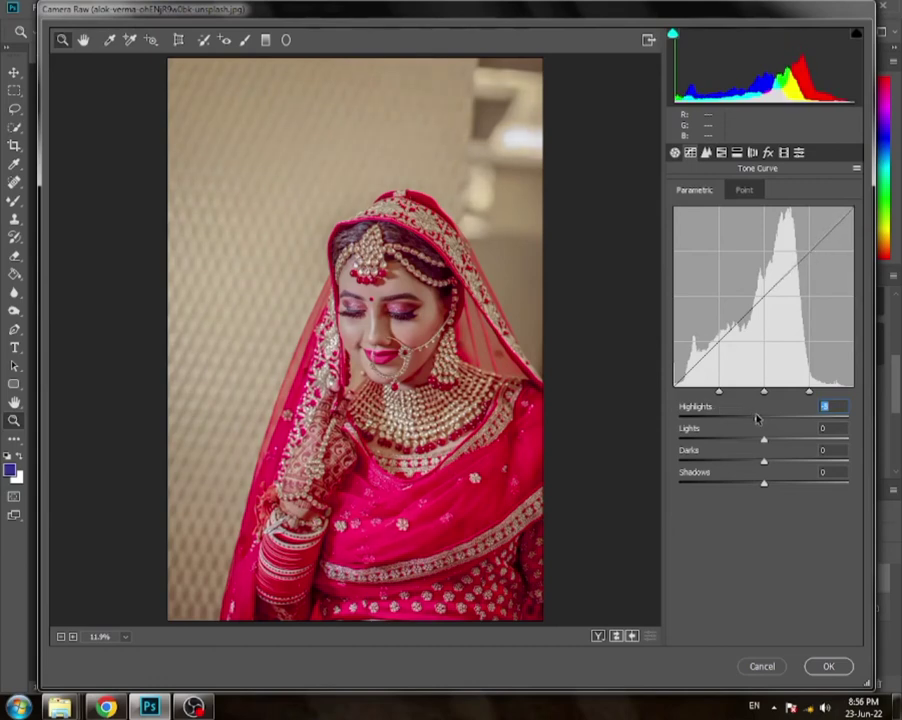
{"action": "left_click_drag", "start_coordinate": [763, 439], "coordinate": [767, 462]}
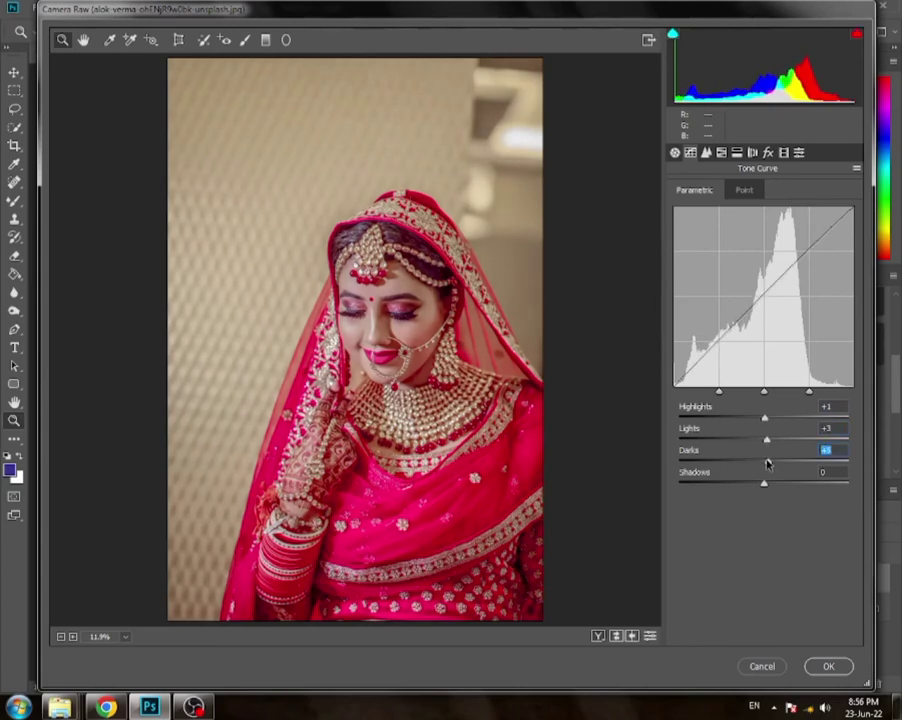
{"action": "mouse_move", "coordinate": [764, 485]}
{"action": "left_mouse_down"}
{"action": "mouse_move", "coordinate": [735, 482]}
{"action": "mouse_move", "coordinate": [758, 486]}
{"action": "left_mouse_up"}
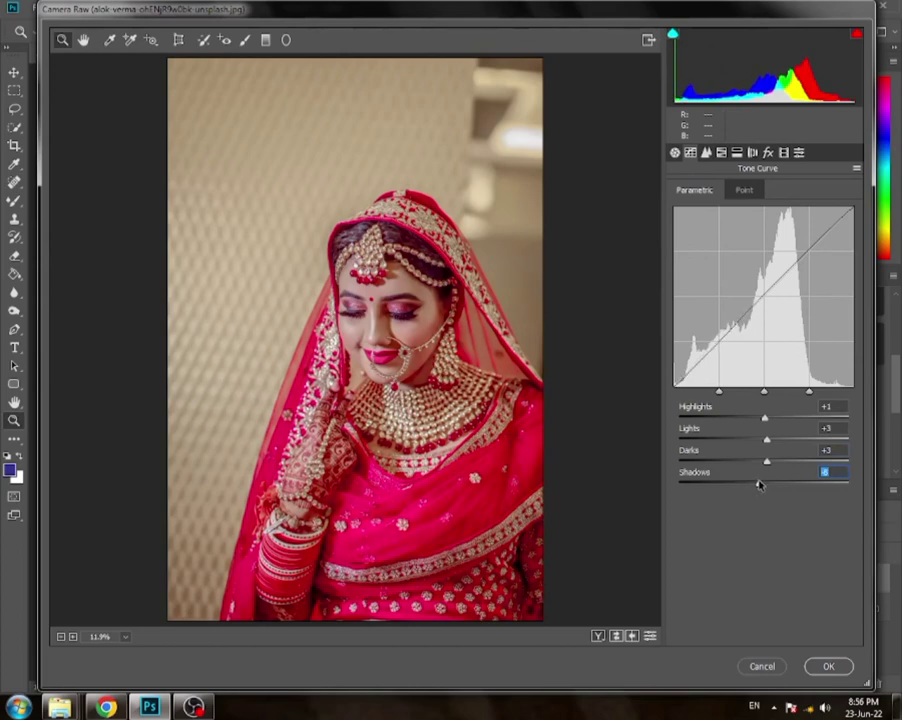
{"action": "left_click", "coordinate": [721, 152]}
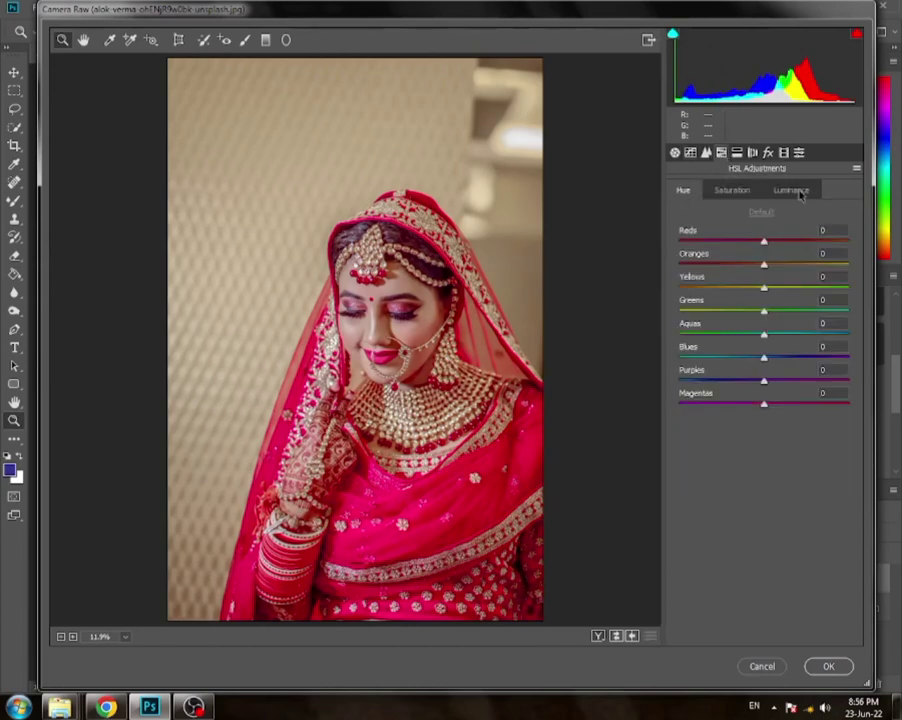
Brighten and desaturate the oranges, and darken the reds while boosting their saturation.
{"action": "left_click", "coordinate": [795, 190]}
{"action": "left_click_drag", "start_coordinate": [762, 259], "coordinate": [783, 268]}
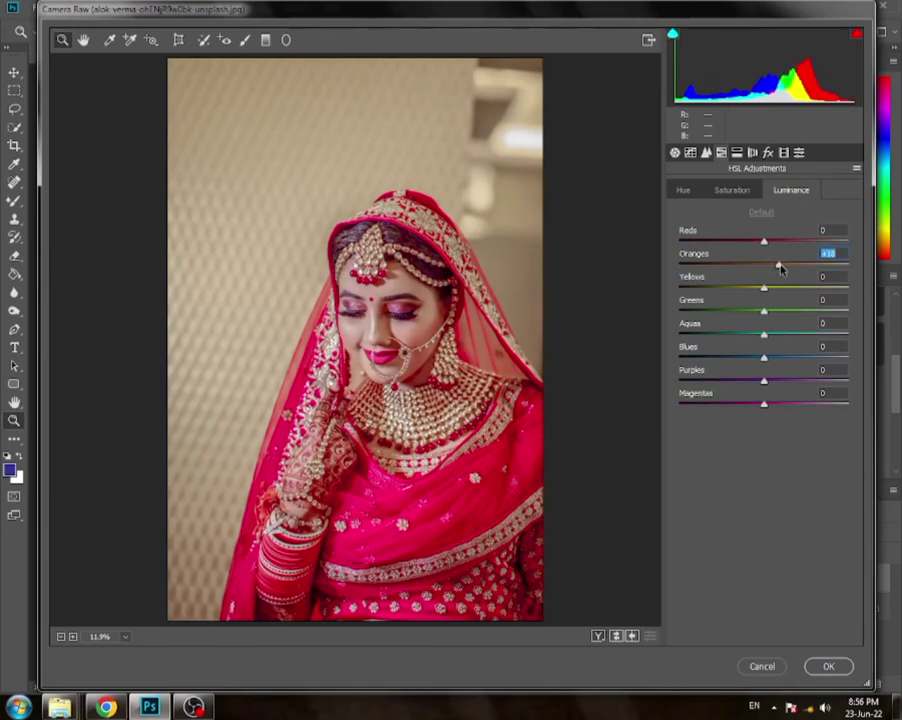
{"action": "left_click", "coordinate": [731, 189]}
{"action": "left_click_drag", "start_coordinate": [743, 262], "coordinate": [754, 262]}
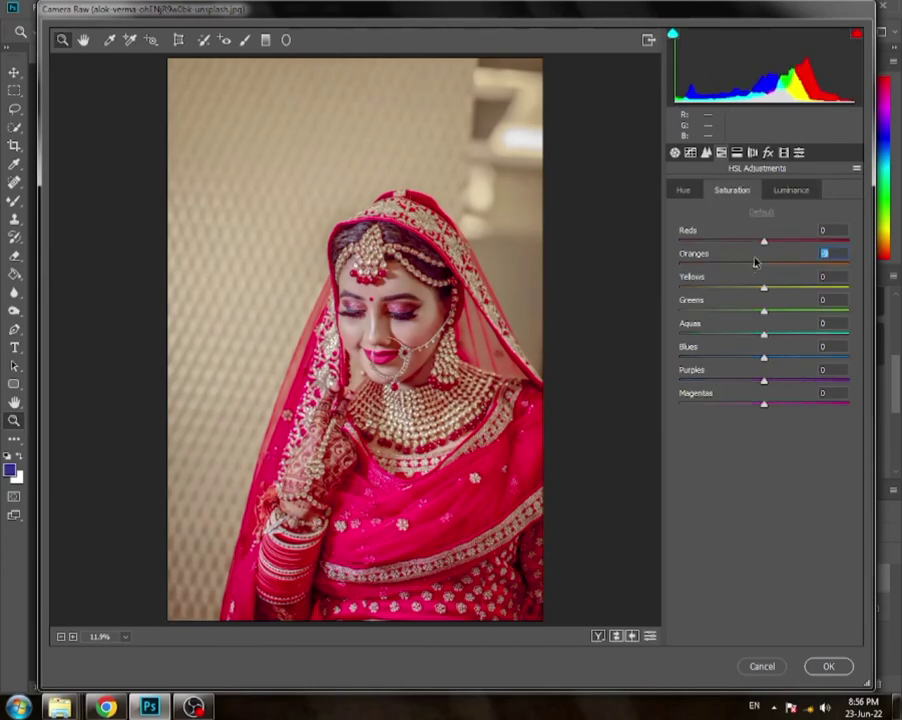
{"action": "left_click", "coordinate": [790, 189]}
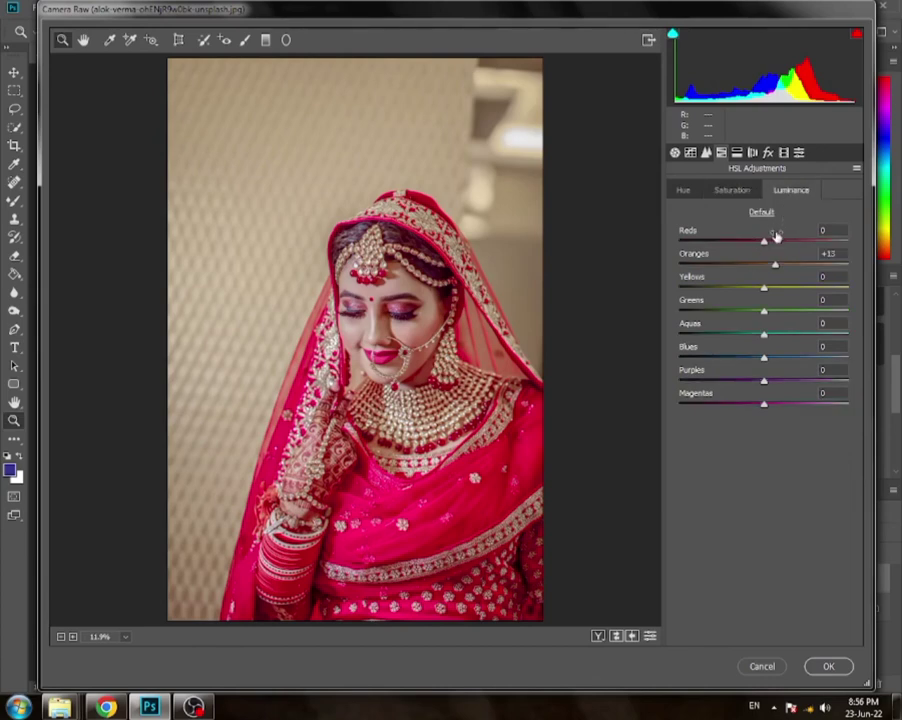
{"action": "left_click_drag", "start_coordinate": [763, 241], "coordinate": [736, 240]}
{"action": "left_click", "coordinate": [729, 191]}
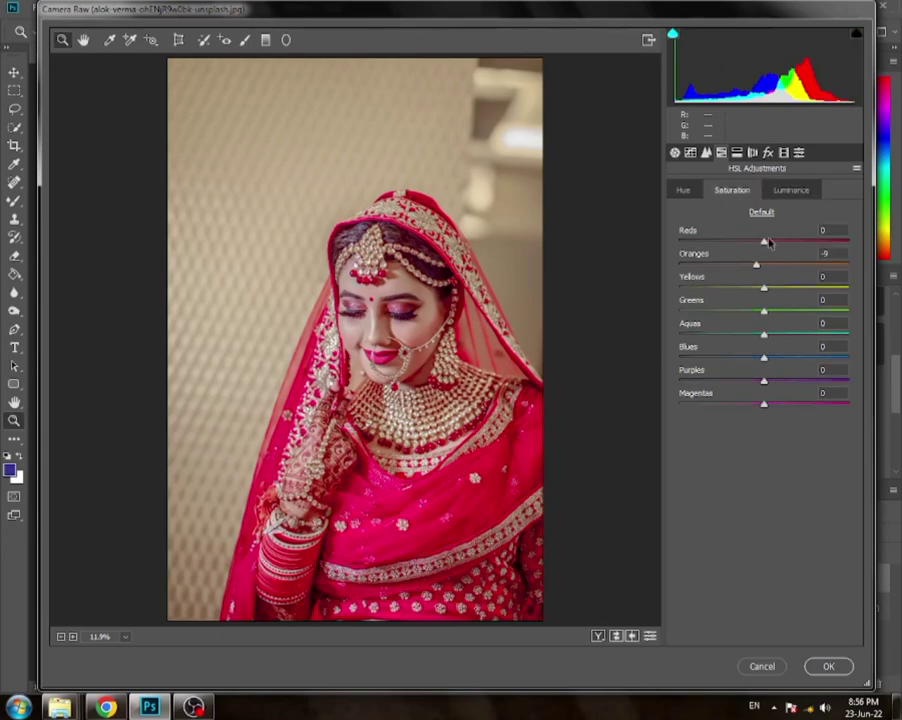
{"action": "mouse_move", "coordinate": [765, 241]}
{"action": "left_mouse_down"}
{"action": "mouse_move", "coordinate": [782, 241]}
{"action": "mouse_move", "coordinate": [744, 240]}
{"action": "mouse_move", "coordinate": [769, 241]}
{"action": "left_mouse_up"}
Adjust yellow and purple luminance, boost yellow and magenta saturation, then apply the Camera Raw grade.
{"action": "left_click", "coordinate": [776, 192]}
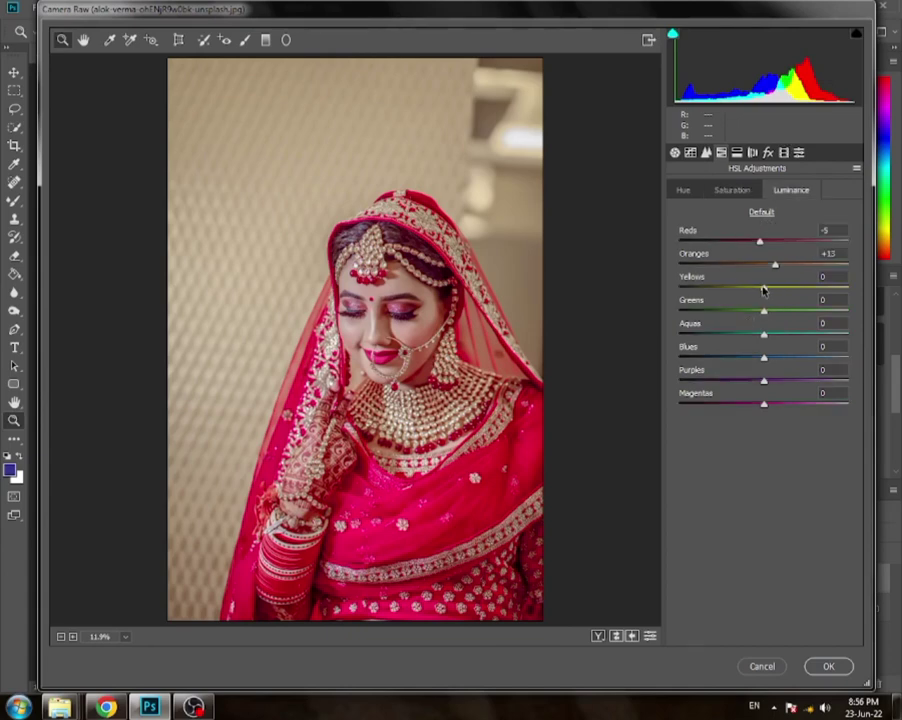
{"action": "mouse_move", "coordinate": [760, 287]}
{"action": "left_mouse_down"}
{"action": "mouse_move", "coordinate": [753, 289]}
{"action": "mouse_move", "coordinate": [799, 287]}
{"action": "left_mouse_up"}
{"action": "left_click", "coordinate": [732, 191]}
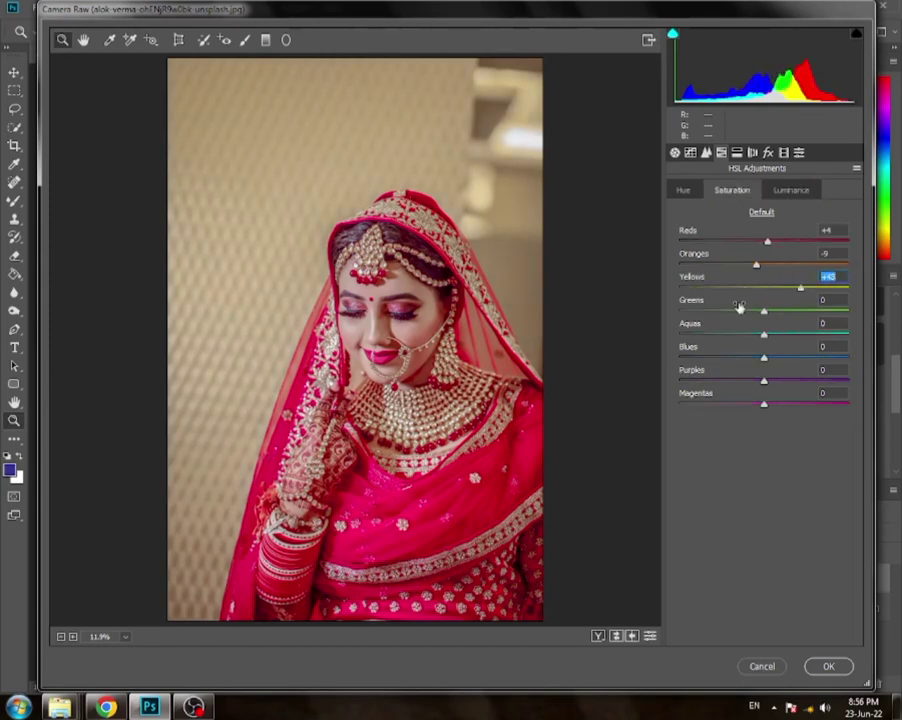
{"action": "left_click", "coordinate": [791, 191]}
{"action": "mouse_move", "coordinate": [764, 380]}
{"action": "left_mouse_down"}
{"action": "mouse_move", "coordinate": [724, 378]}
{"action": "mouse_move", "coordinate": [769, 378]}
{"action": "mouse_move", "coordinate": [737, 402]}
{"action": "mouse_move", "coordinate": [786, 401]}
{"action": "mouse_move", "coordinate": [752, 402]}
{"action": "left_mouse_up"}
{"action": "left_click", "coordinate": [744, 190]}
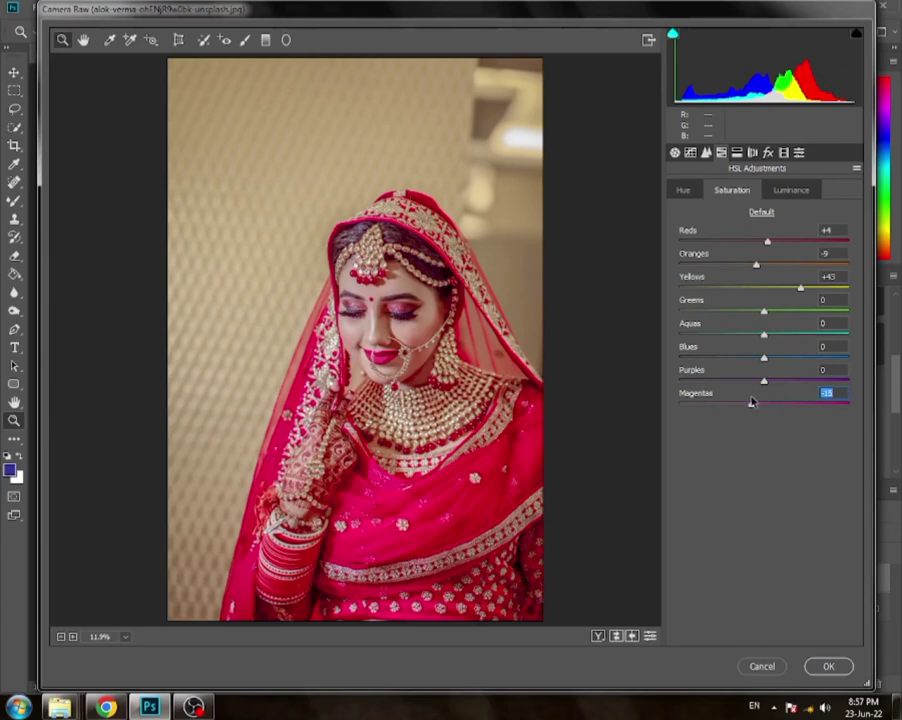
{"action": "left_click", "coordinate": [683, 190]}
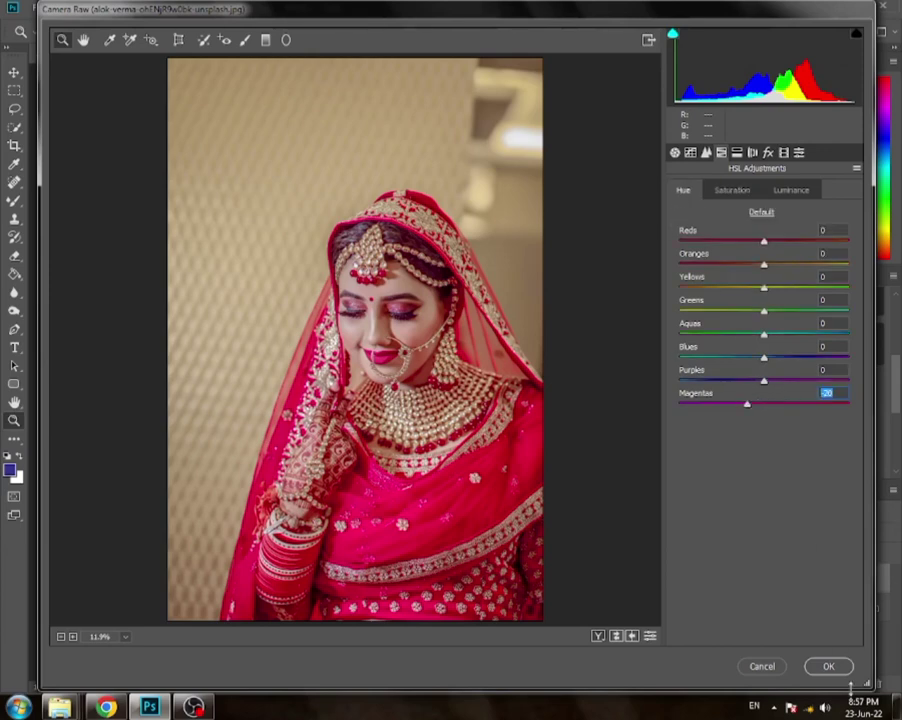
{"action": "left_click", "coordinate": [827, 665]}
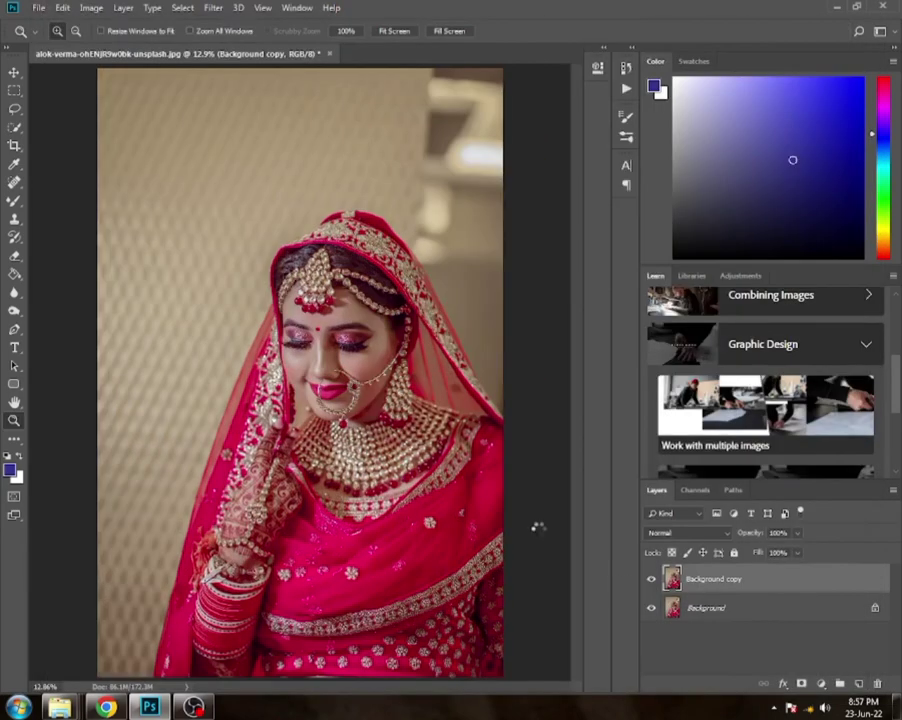